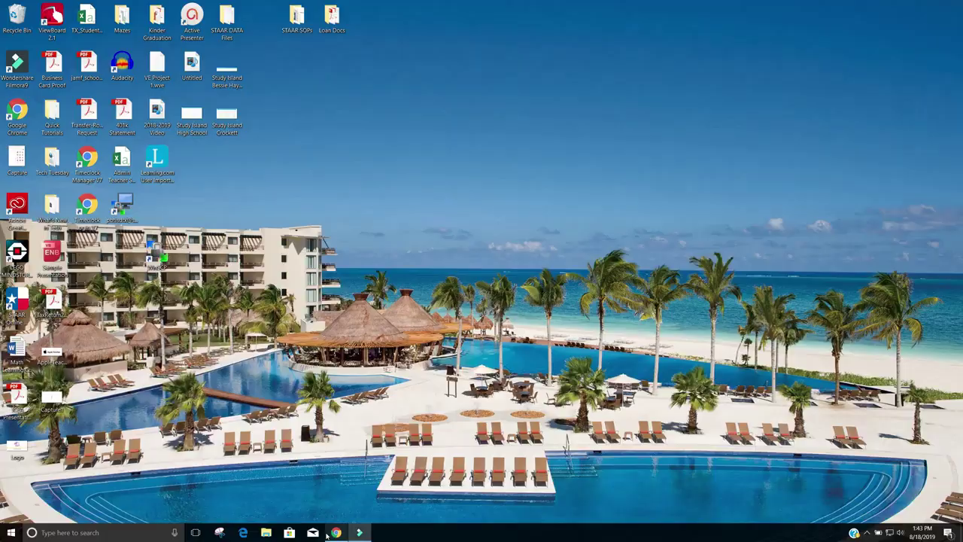
Open myscilearn.com in Google Chrome and log in to the staff account with the prefilled credentials
mouse_move(332, 533)
left_click(335, 483)
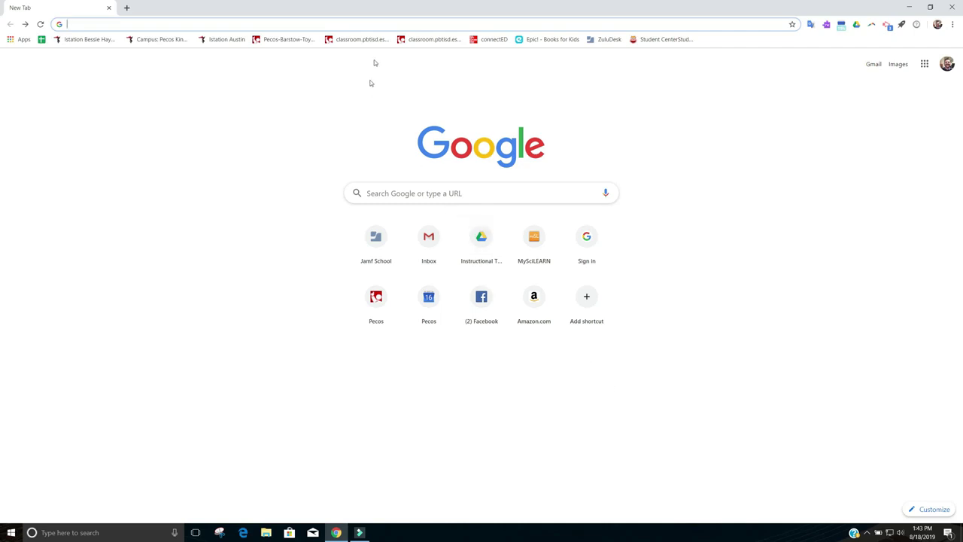
left_click(406, 20)
type("my")
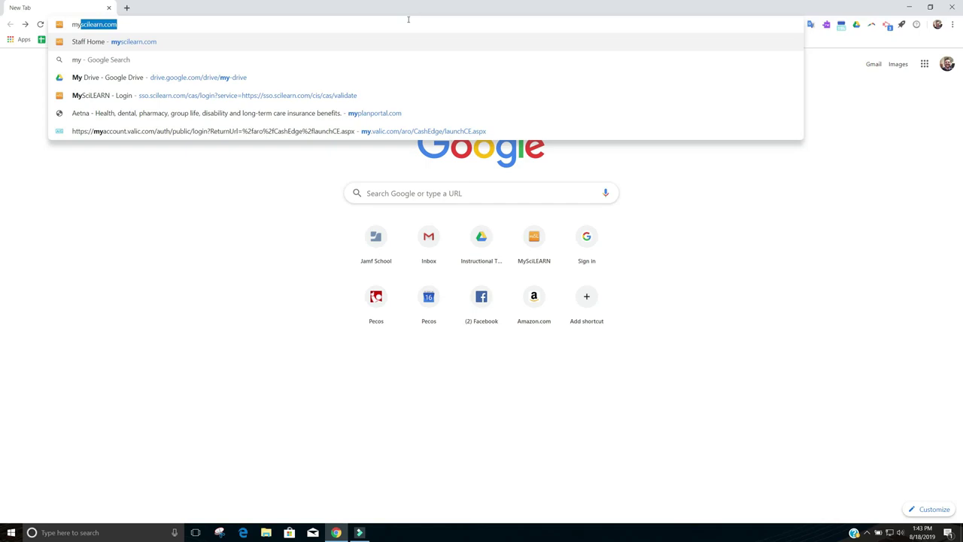
key("Return")
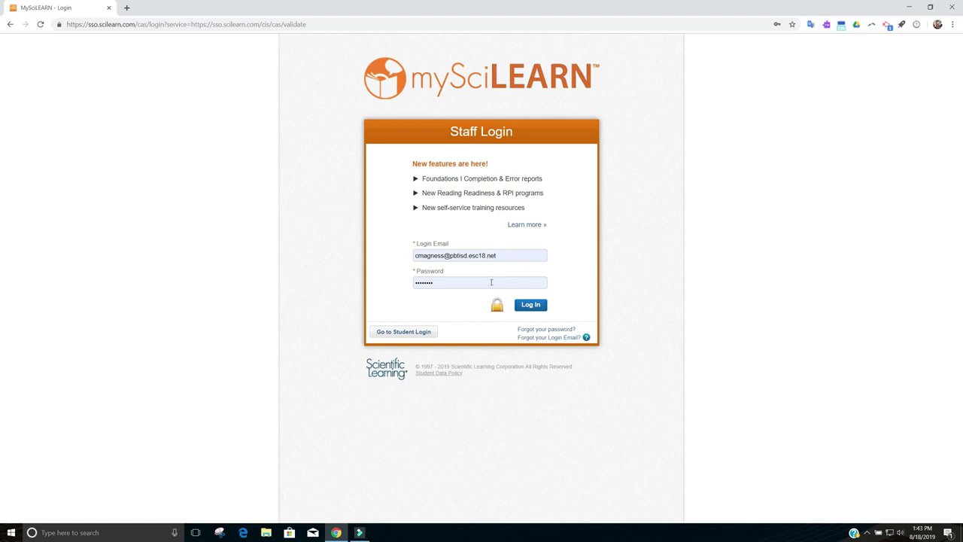
left_click(531, 305)
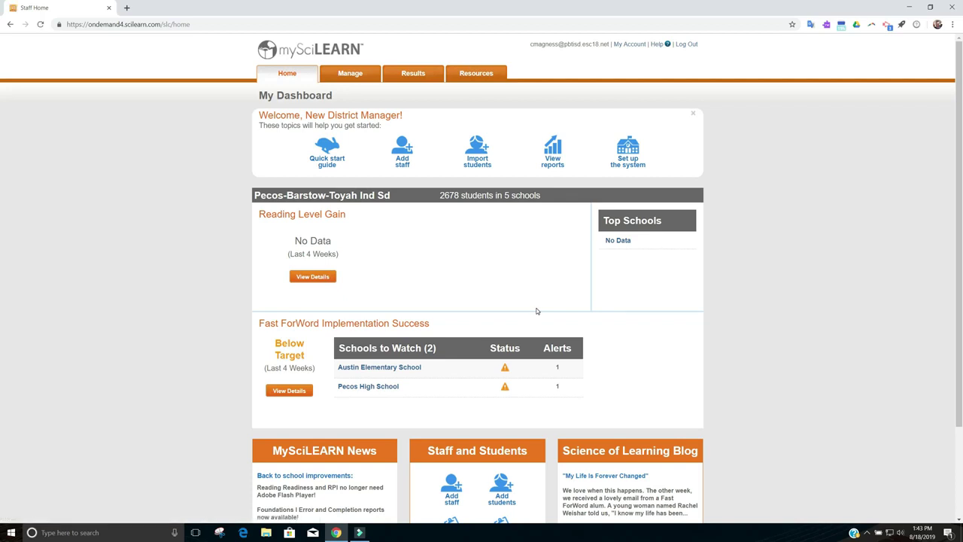
Go to the district's student management page and start importing students from a file
left_click(362, 76)
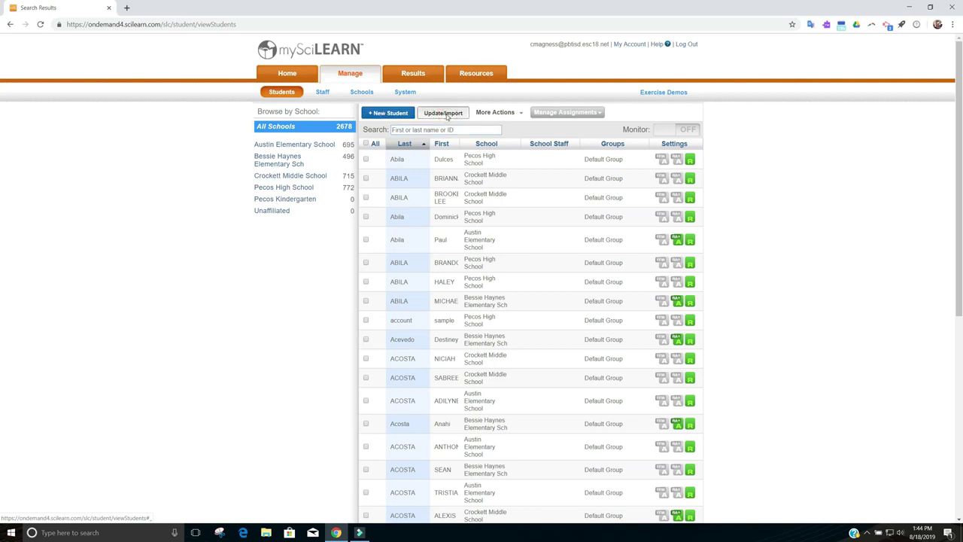
left_click(448, 116)
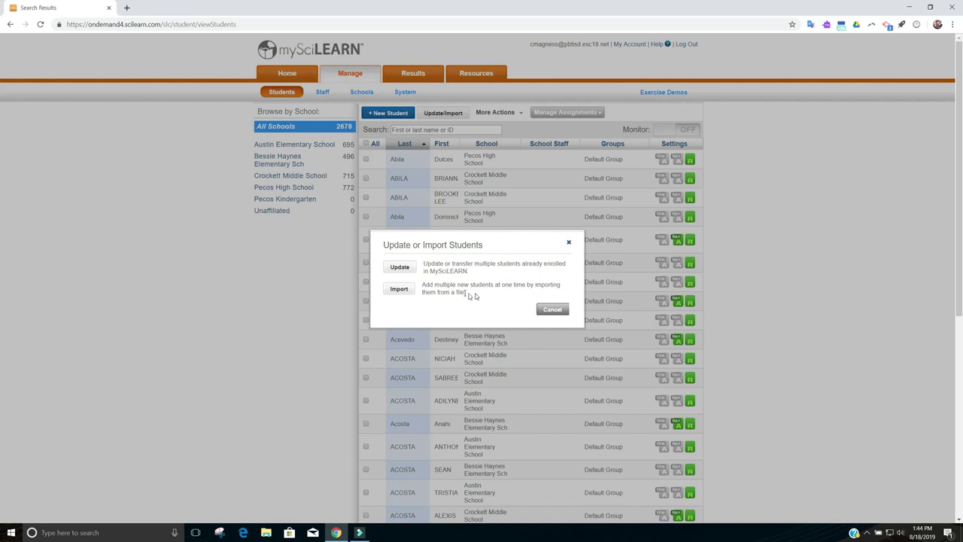
left_click(404, 294)
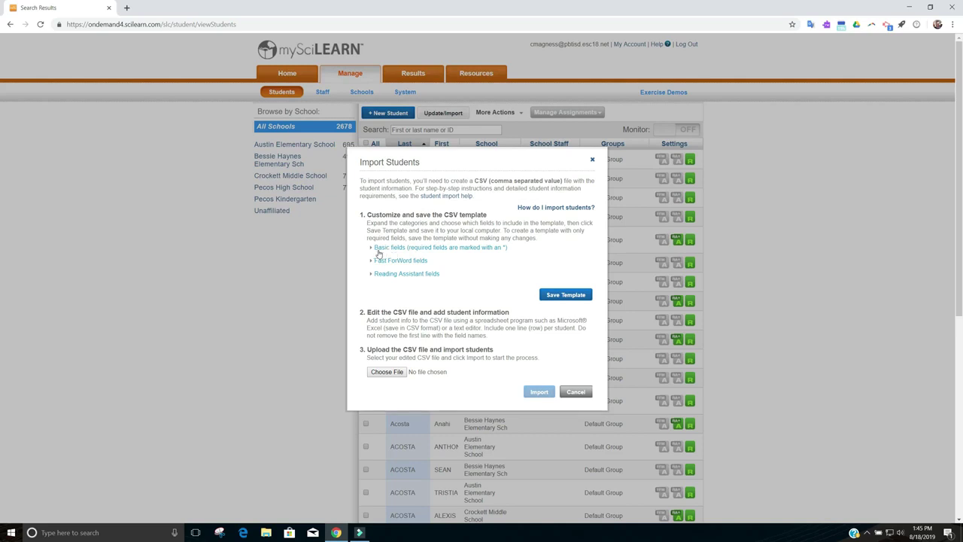
Include the optional basic fields STUDENT_ID, USERNAME and PASSWORD in the student import CSV template
left_click(455, 251)
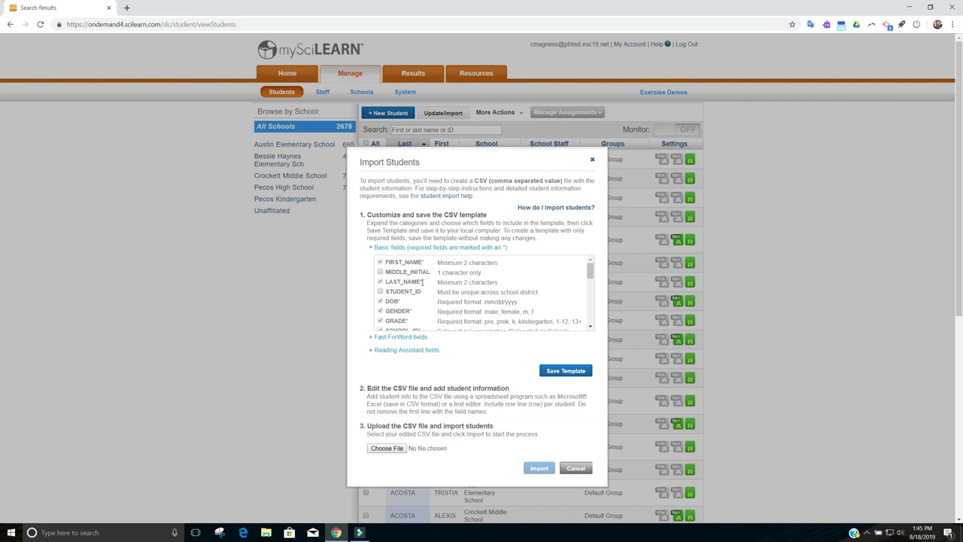
left_click(380, 291)
scroll(425, 302, "down", 1)
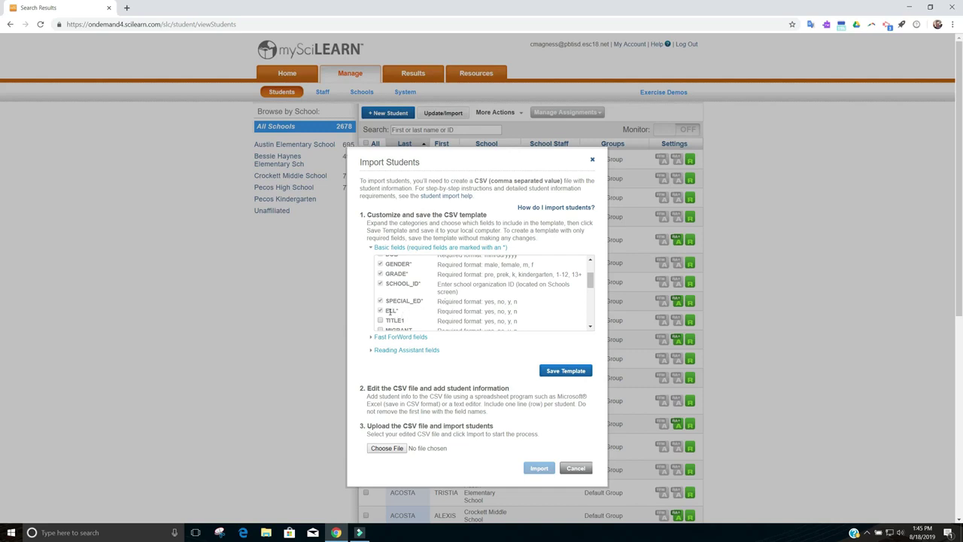
scroll(424, 307, "down", 1)
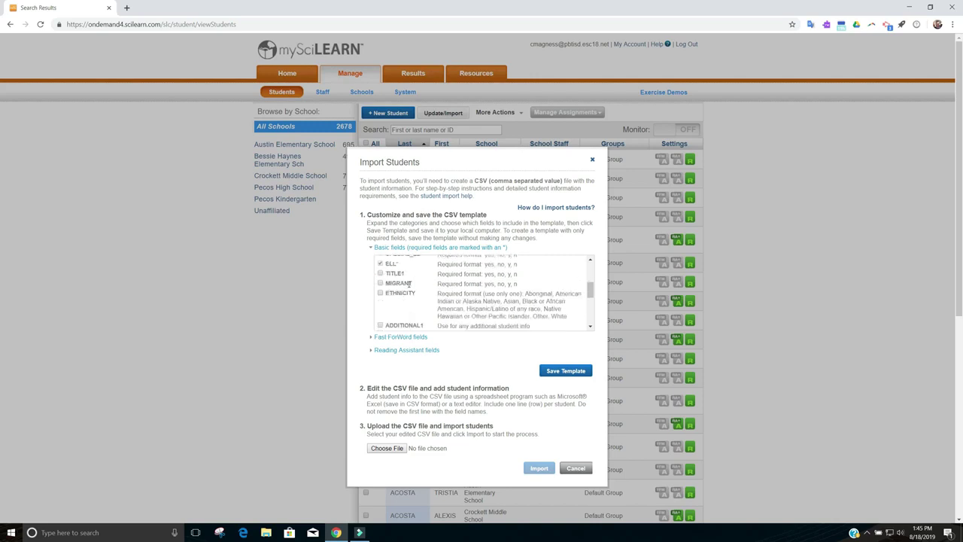
scroll(418, 299, "down", 2)
scroll(418, 300, "down", 2)
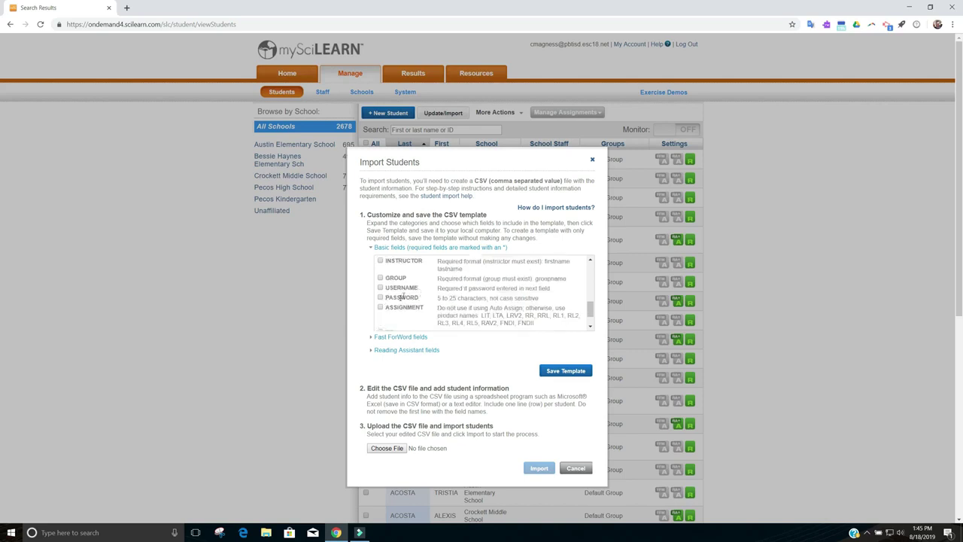
left_click(381, 288)
left_click(380, 298)
scroll(442, 308, "up", 5)
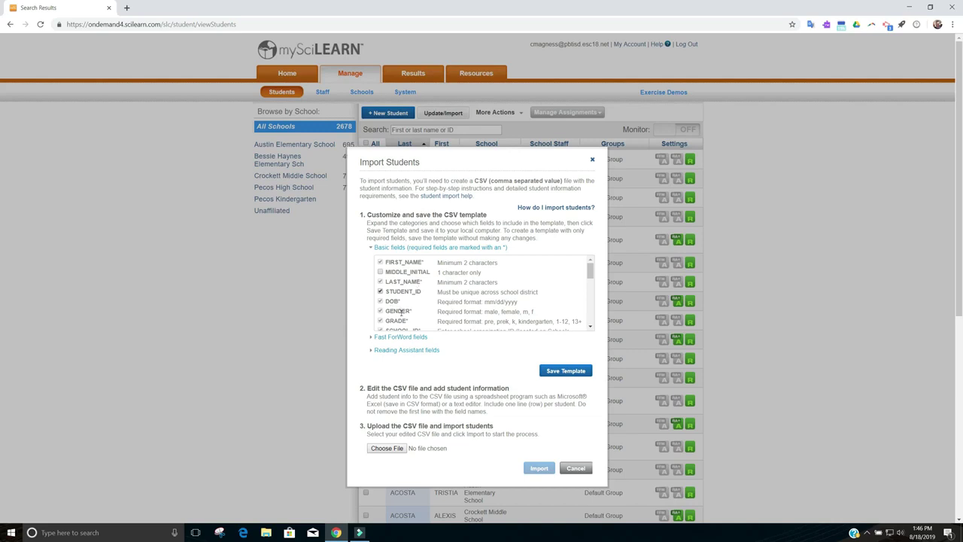
Check the chosen basic fields, save the import template and open the downloaded ImportStudent (1).csv in Excel
scroll(423, 305, "down", 1)
scroll(422, 305, "down", 1)
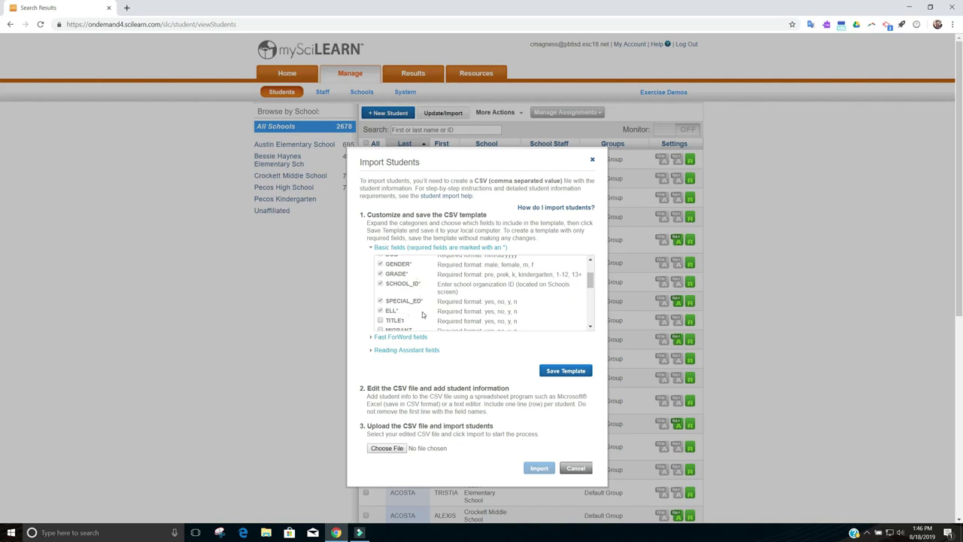
scroll(420, 315, "down", 3)
scroll(423, 315, "down", 2)
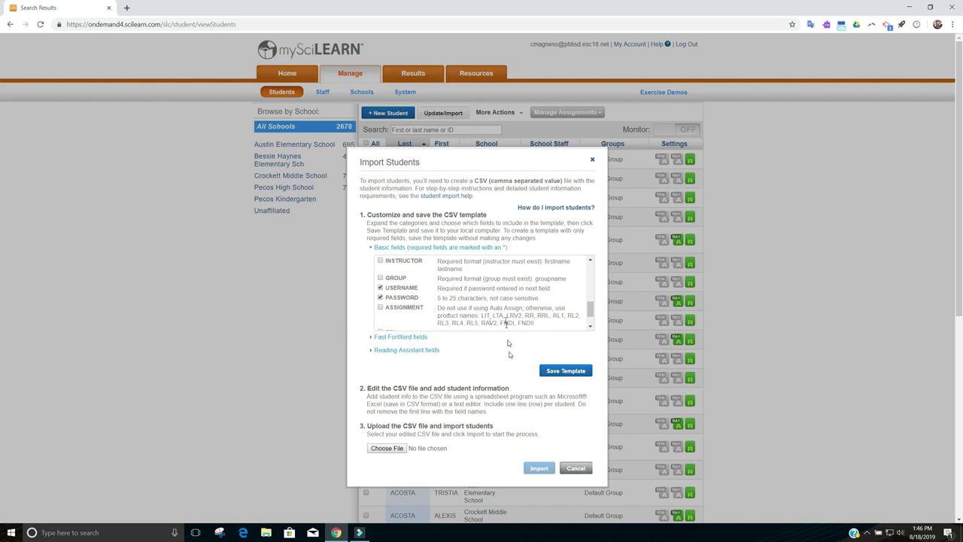
left_click(584, 372)
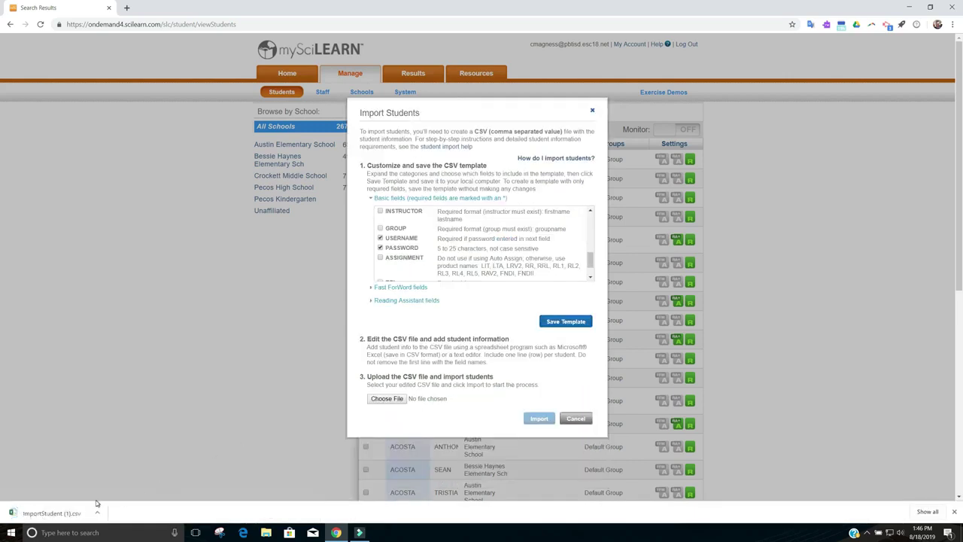
left_click(57, 513)
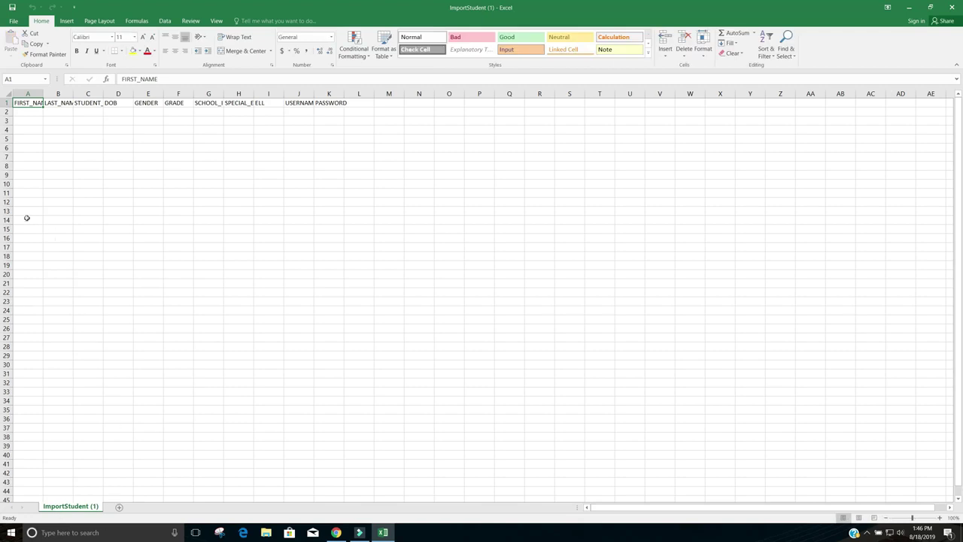
Fit the widths of columns A to K to their header text, from FIRST_NAME to PASSWORD
double_click(43, 93)
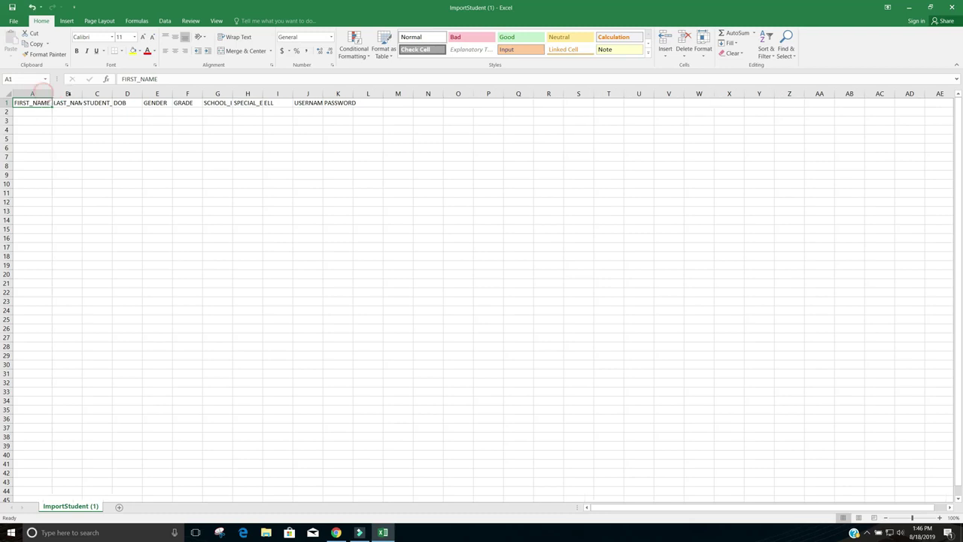
double_click(82, 94)
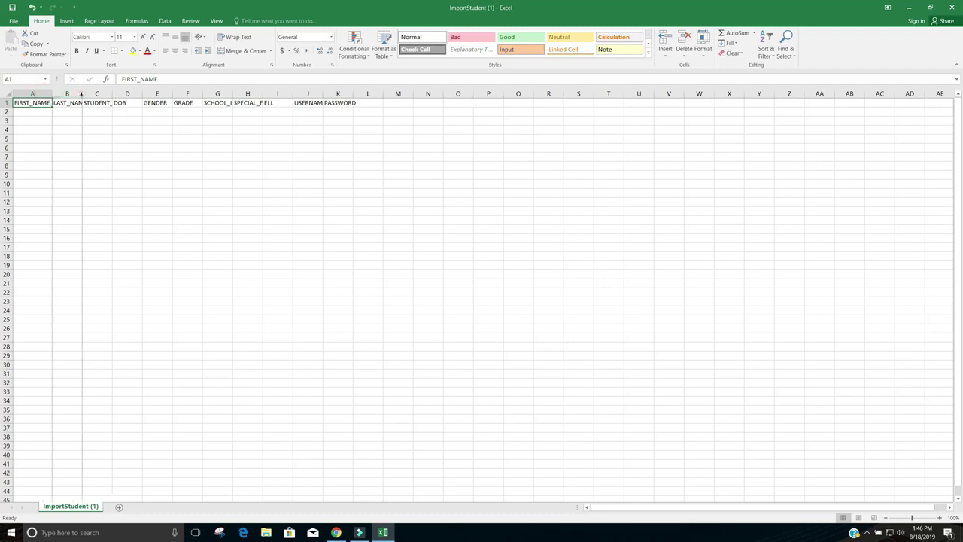
double_click(119, 93)
double_click(158, 93)
double_click(204, 93)
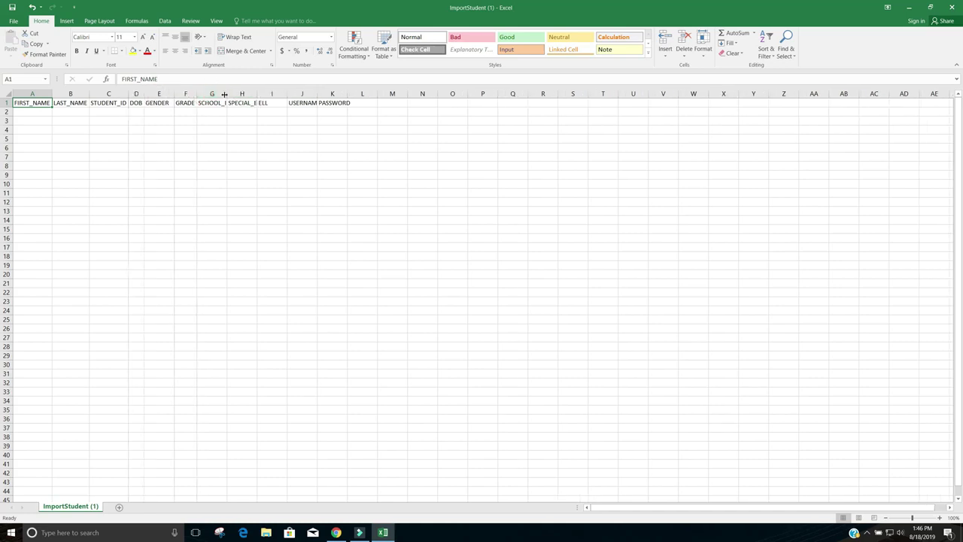
double_click(226, 93)
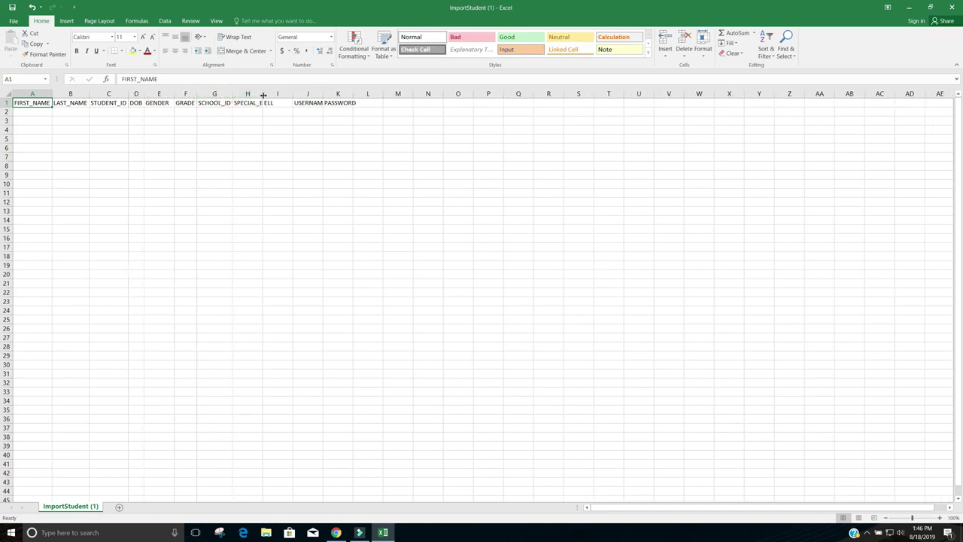
double_click(262, 94)
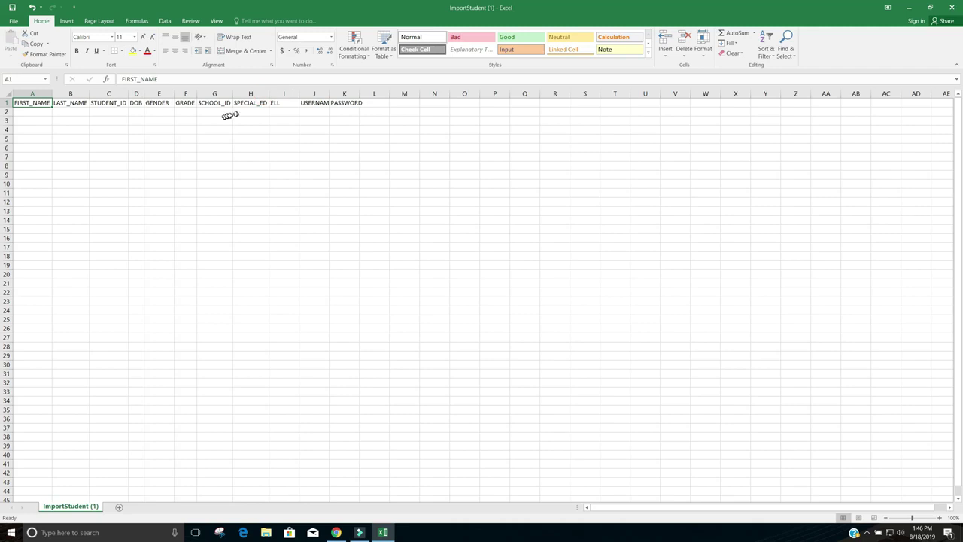
double_click(299, 93)
double_click(311, 94)
double_click(346, 93)
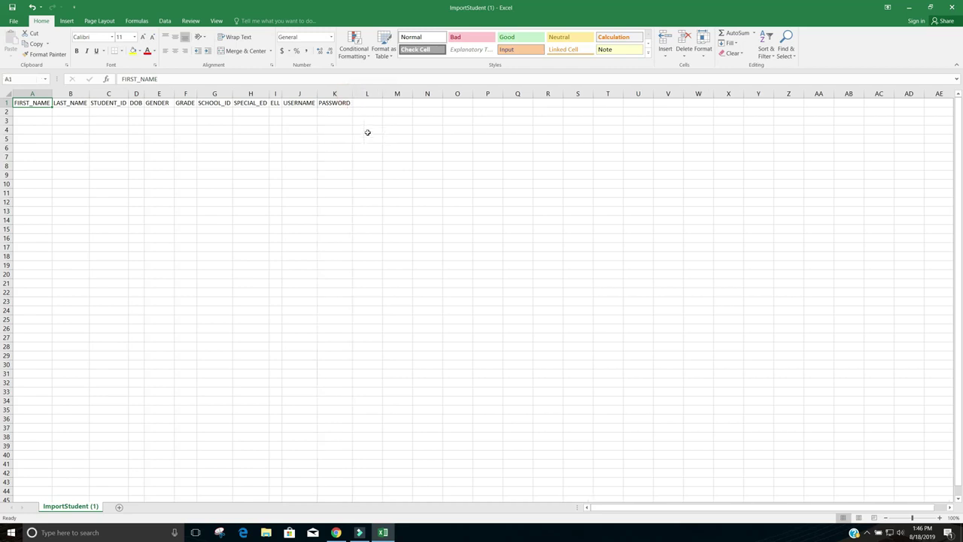
Review the template's fields cell by cell along row 2, from FIRST_NAME through PASSWORD
left_click(33, 112)
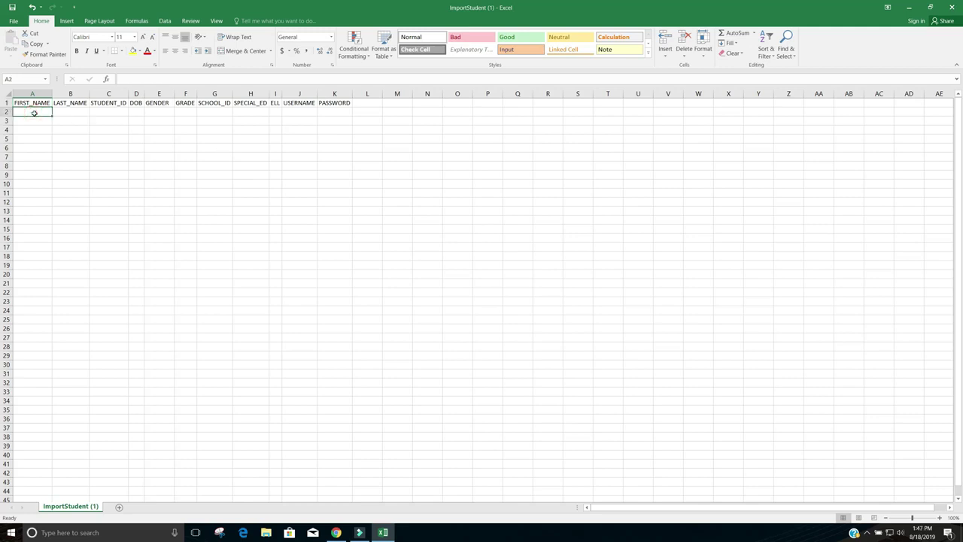
key("Tab")
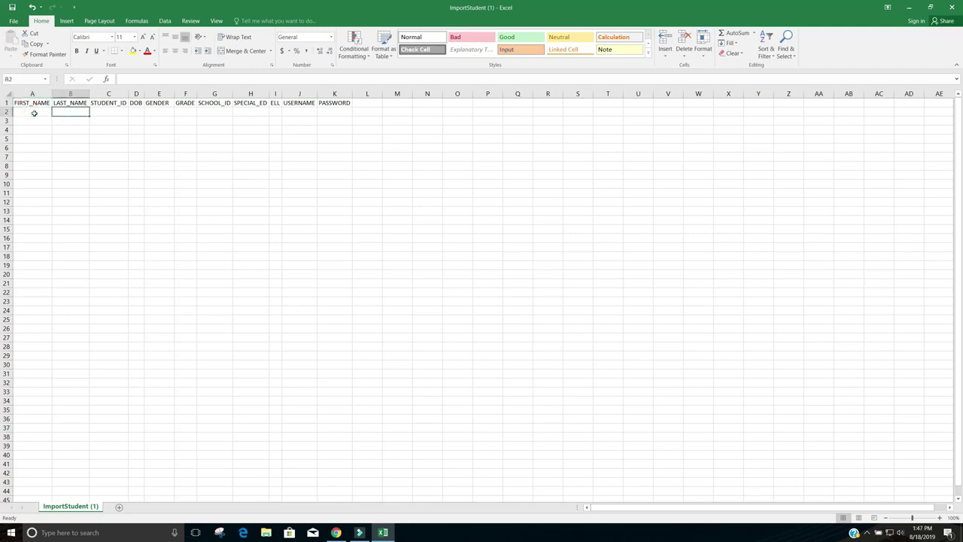
key("Tab")
key("Tab")
key("Tab")
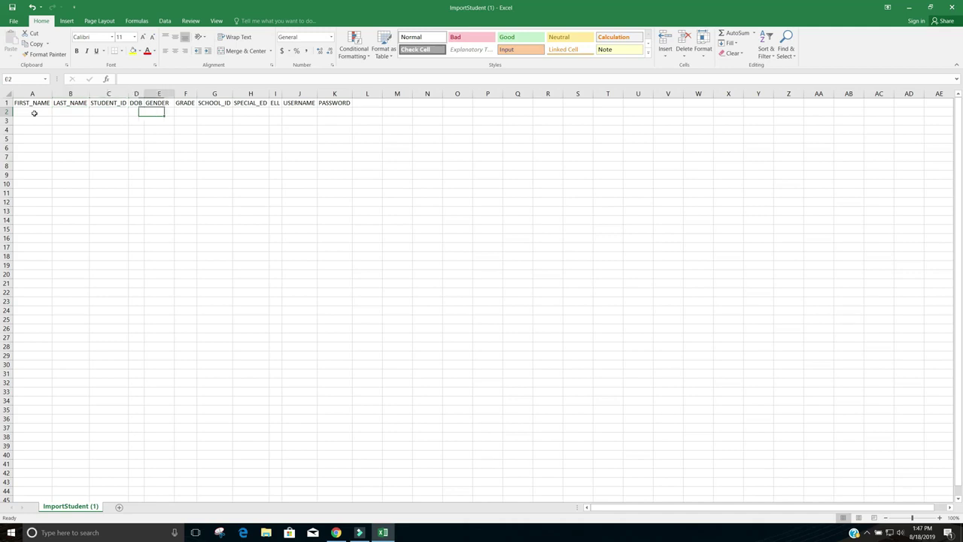
key("Tab")
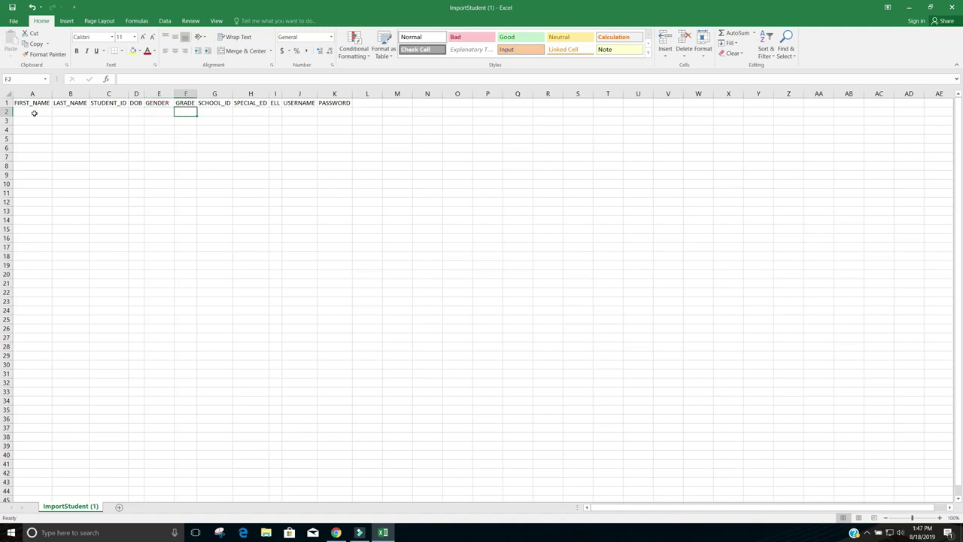
key("Tab")
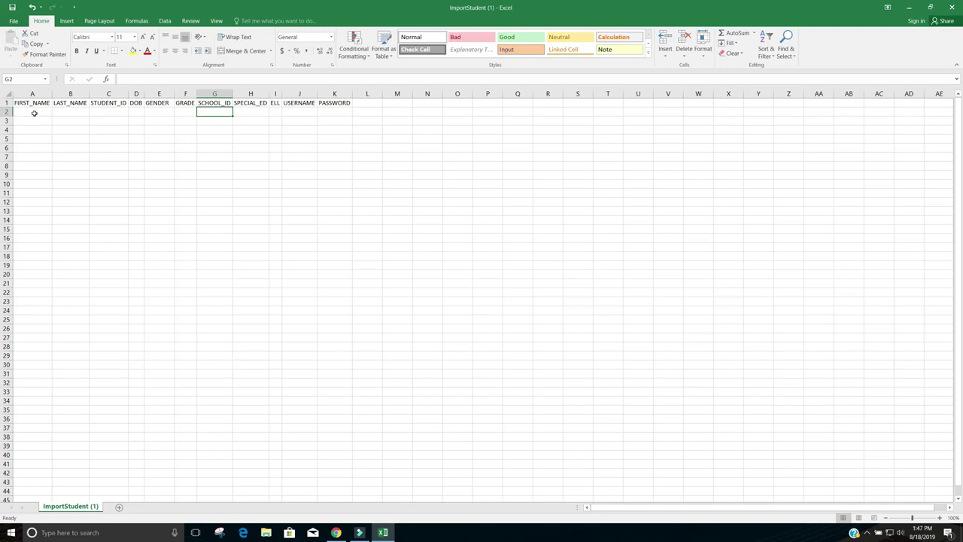
key("Tab")
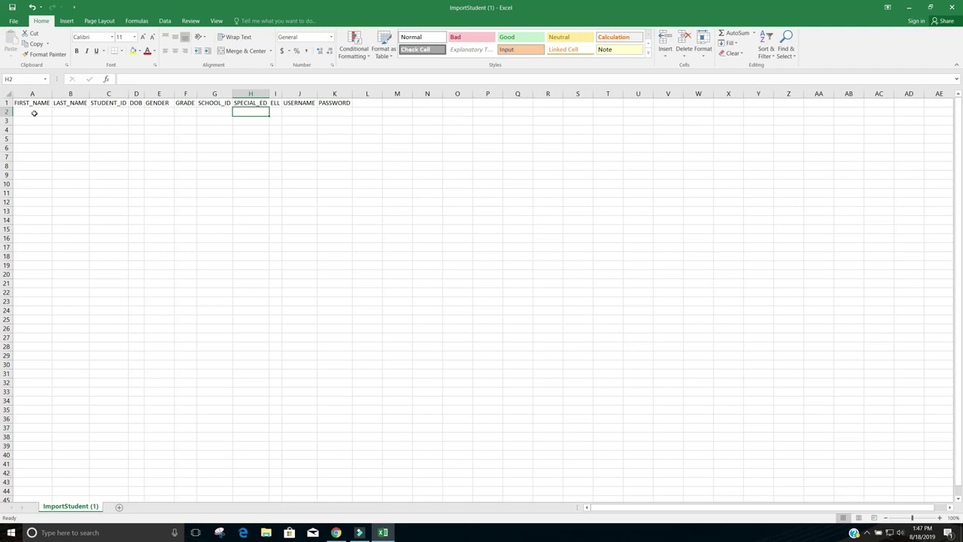
key("Tab")
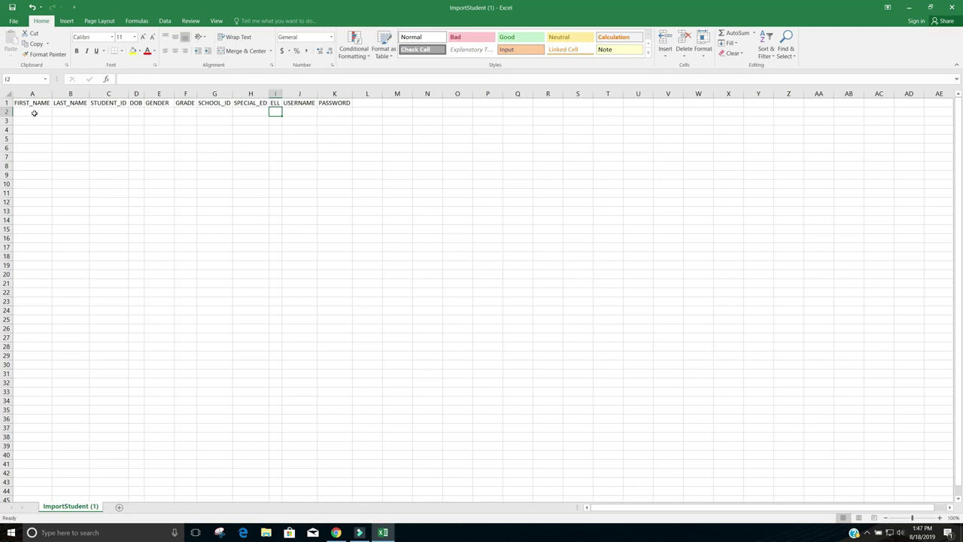
key("Tab")
key("Tab")
key("shift+Tab")
key("Tab")
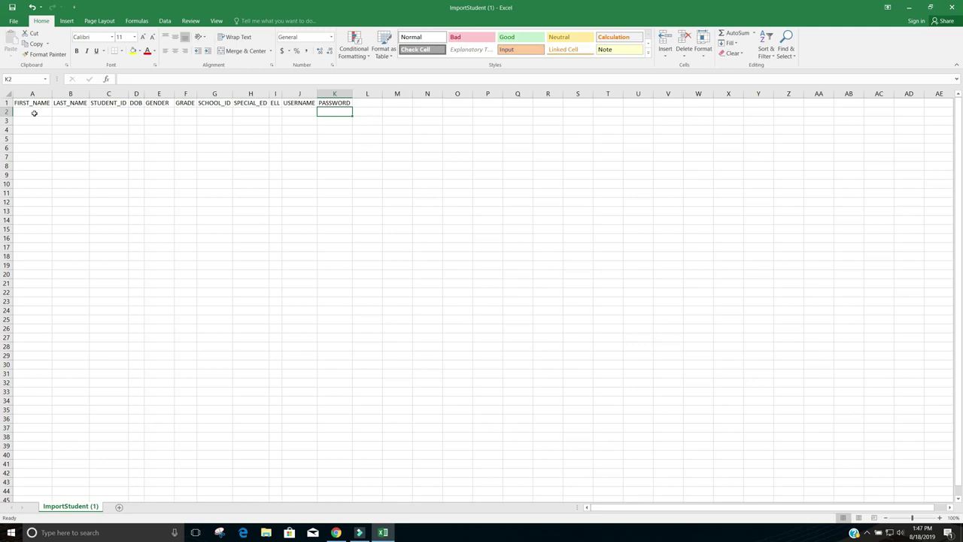
Return to the FIRST_NAME cell in row 2 and go over the fields again up to SCHOOL_ID
key("Left")
key("Left")
key("Left")
key("Left")
key("Left")
key("Left")
key("Left")
key("Left")
key("Left")
key("Left")
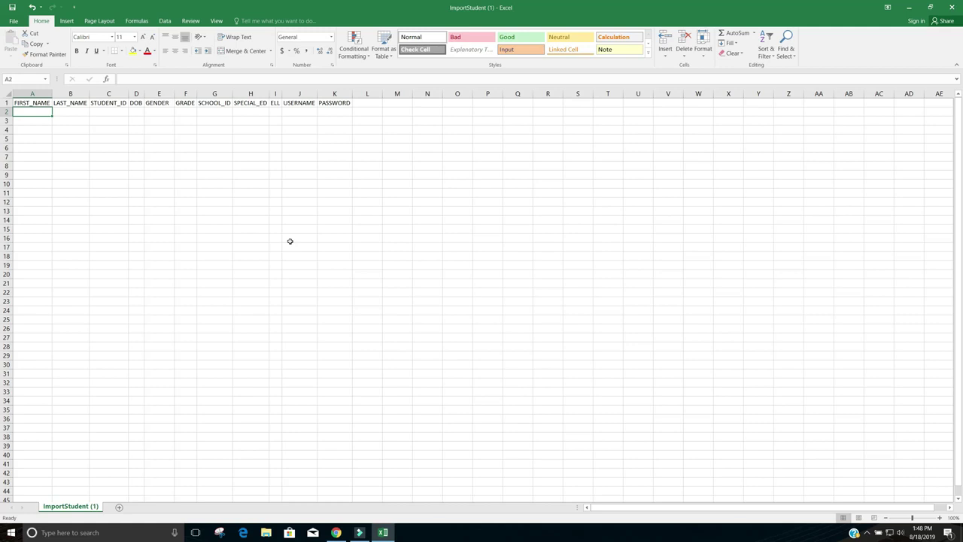
key("Right")
key("Right")
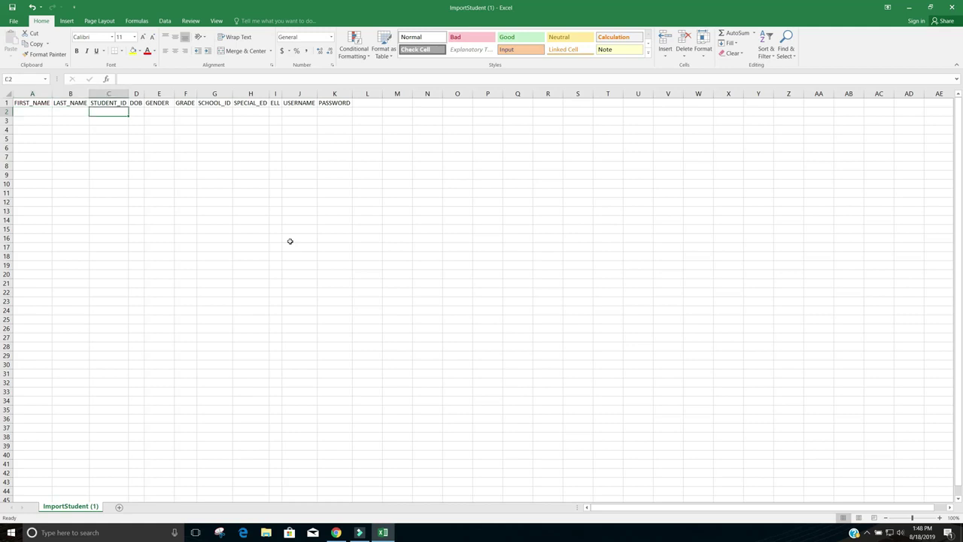
key("Right")
key("Right")
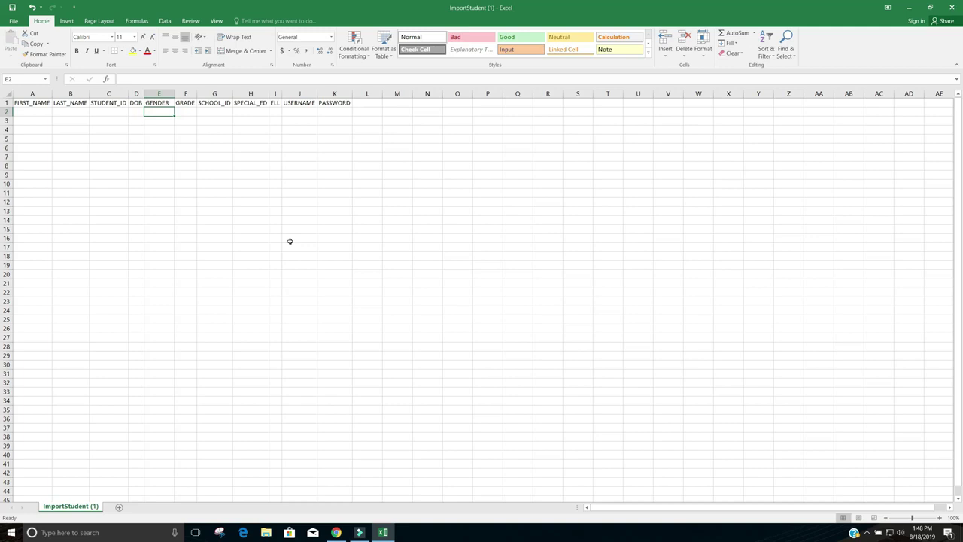
key("Right")
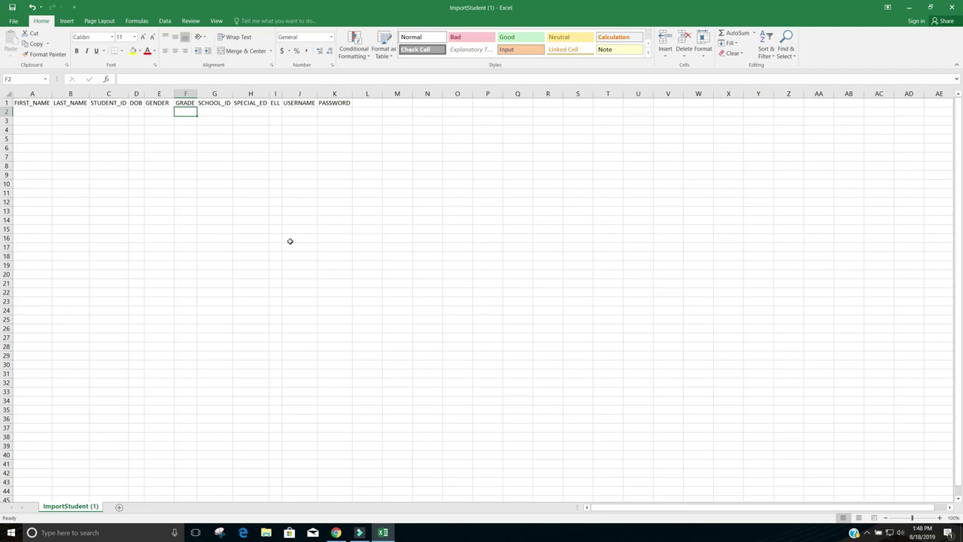
key("Right")
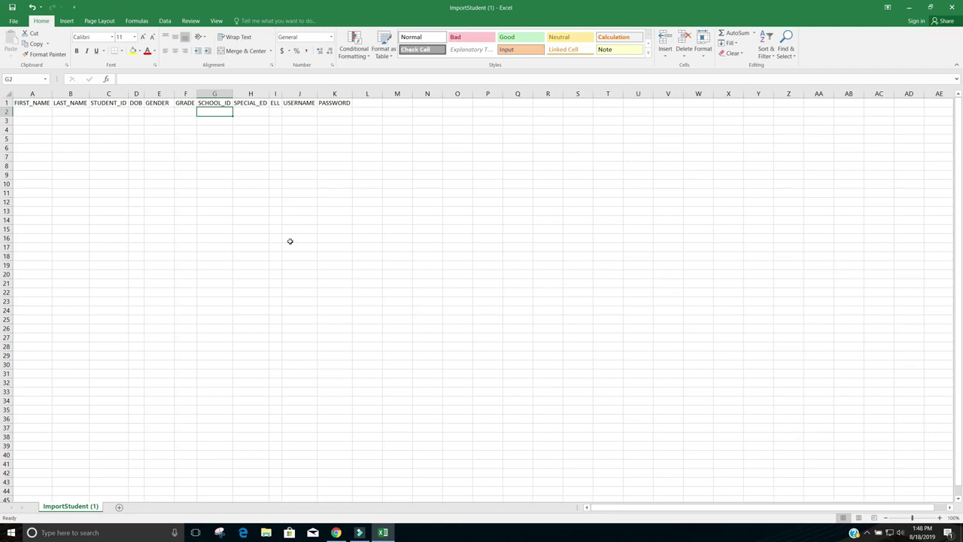
Review the remaining fields along row 2 from SCHOOL_ID to PASSWORD and return to the FIRST_NAME cell
key("Right")
key("Right")
key("Right")
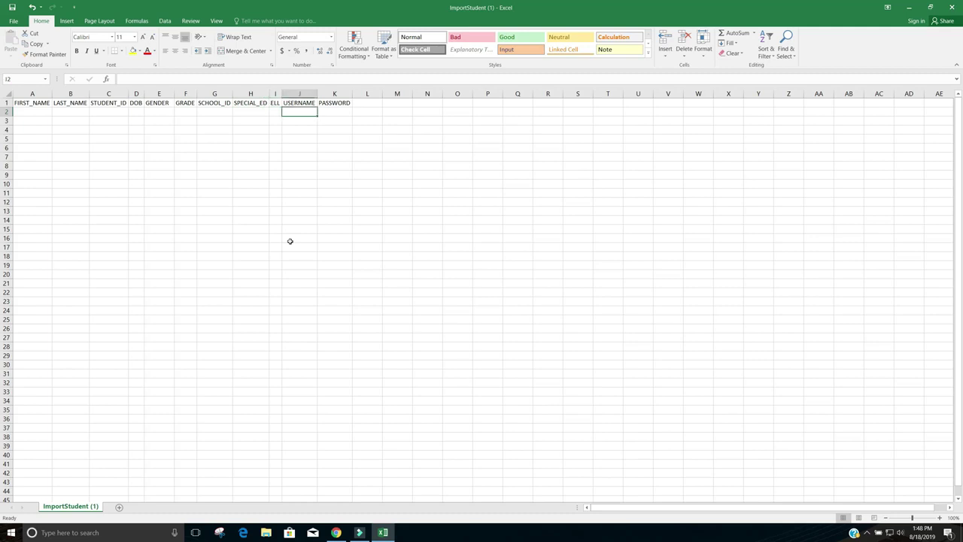
key("Right")
key("Left")
key("Left")
key("Left")
key("Left")
key("Left")
key("Left")
key("Left")
key("Left")
key("Left")
key("Left")
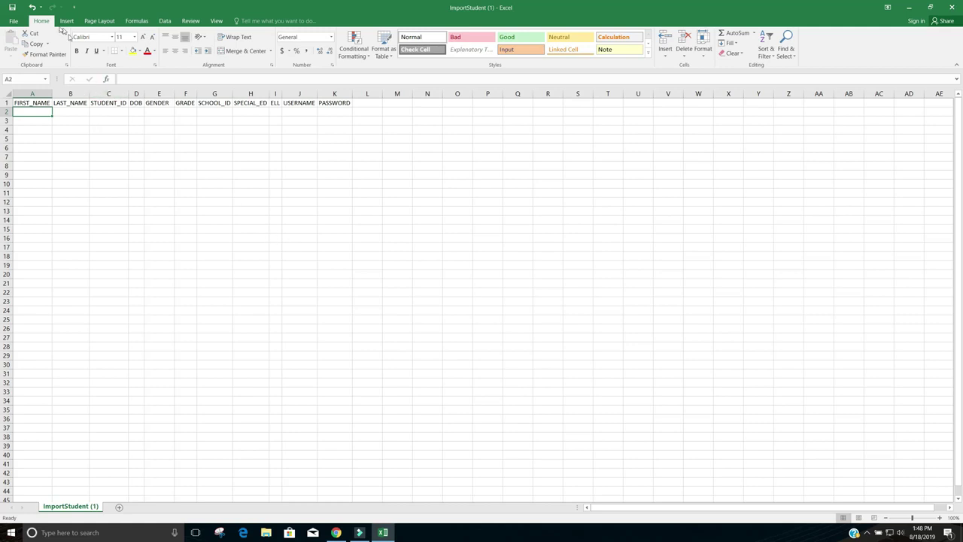
Save a copy of the template to the Desktop as Test Import in CSV (Comma delimited) format, keeping that format
left_click(15, 22)
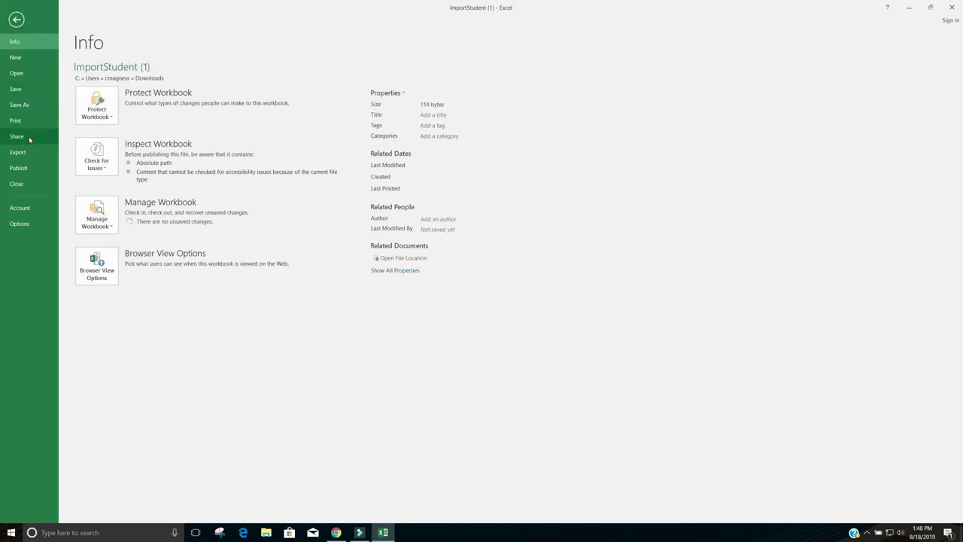
left_click(22, 105)
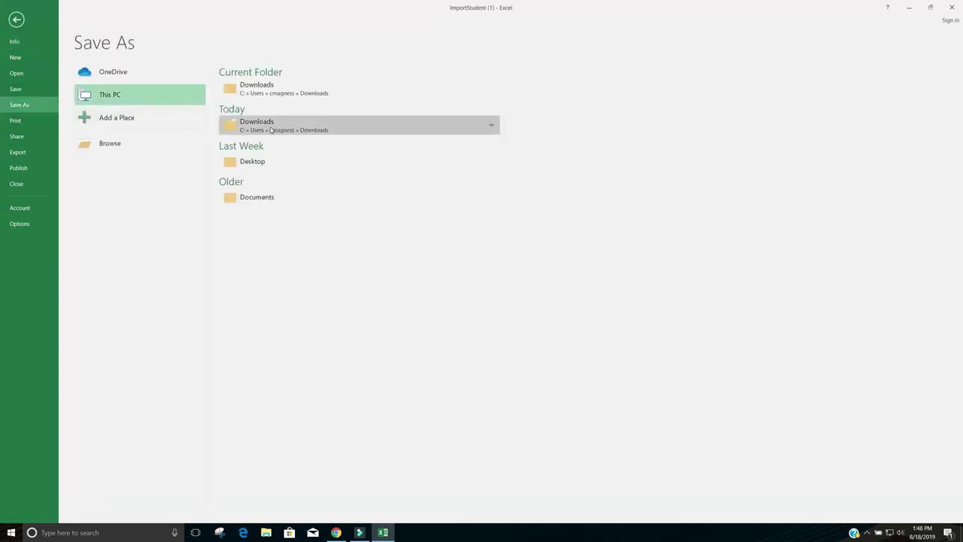
left_click(282, 167)
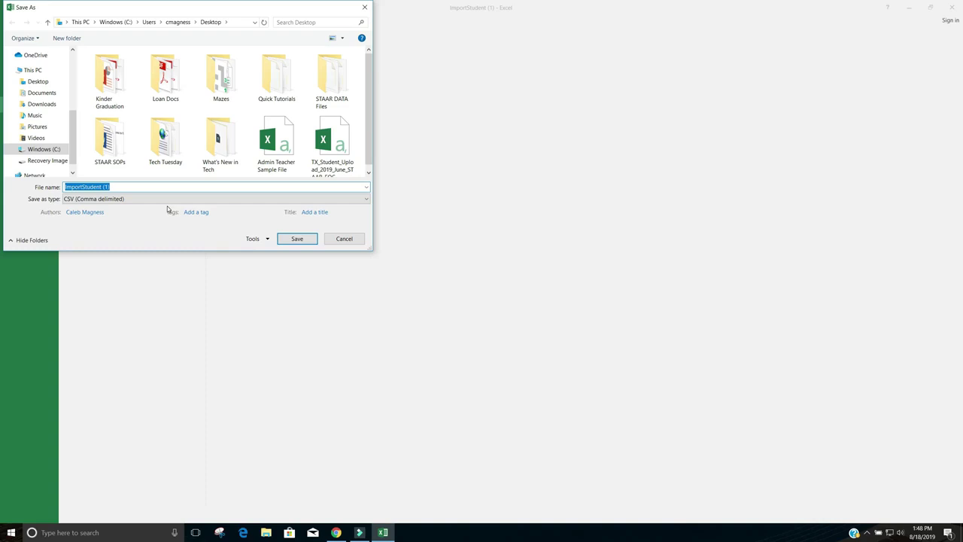
key("BackSpace")
type("est")
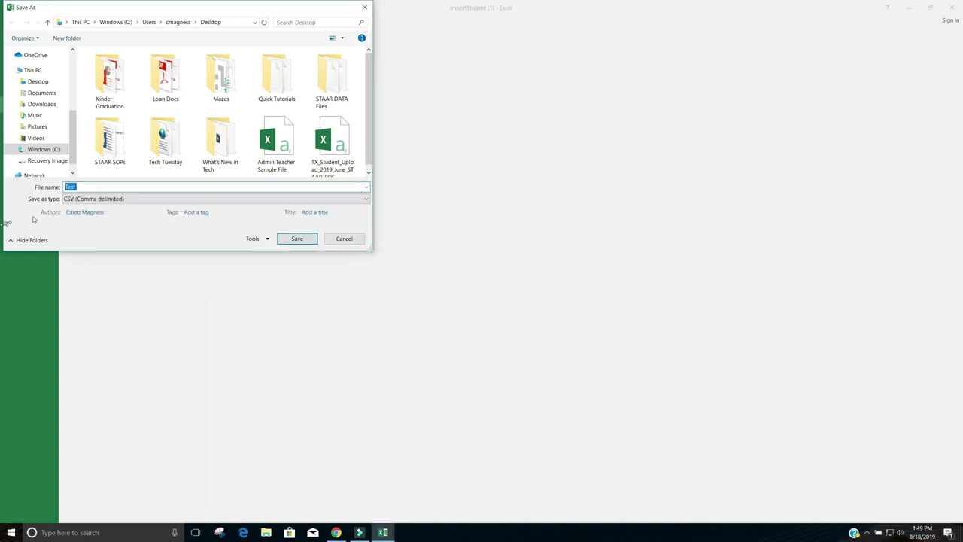
left_click(99, 187)
type("Import")
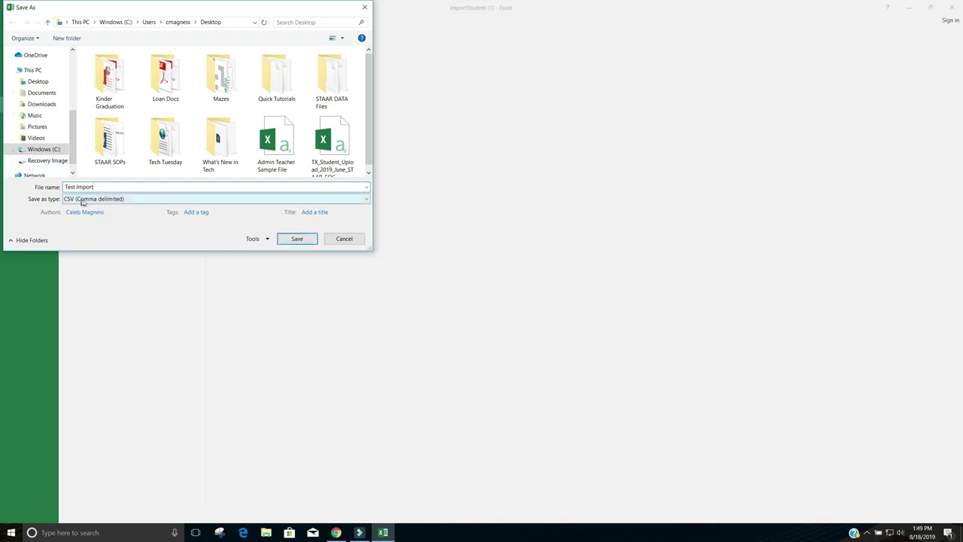
left_click(298, 239)
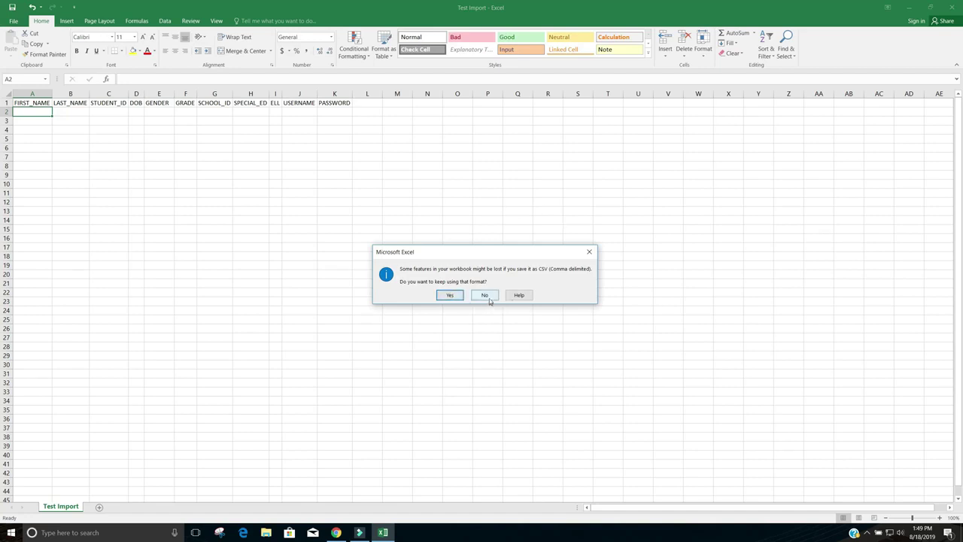
left_click(450, 296)
Close the workbook, saving its changes over the existing Test Import.csv on the Desktop and keeping the CSV format
left_click(959, 4)
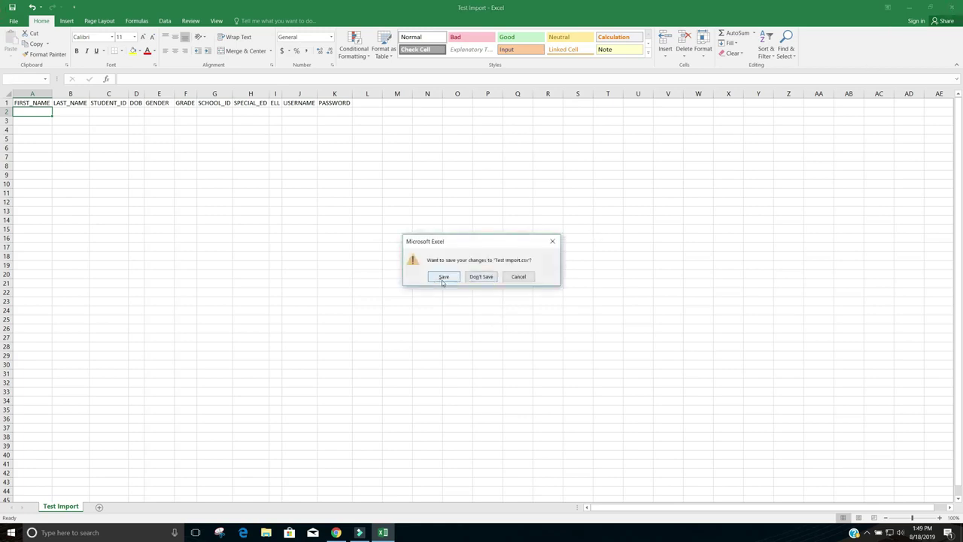
left_click(443, 277)
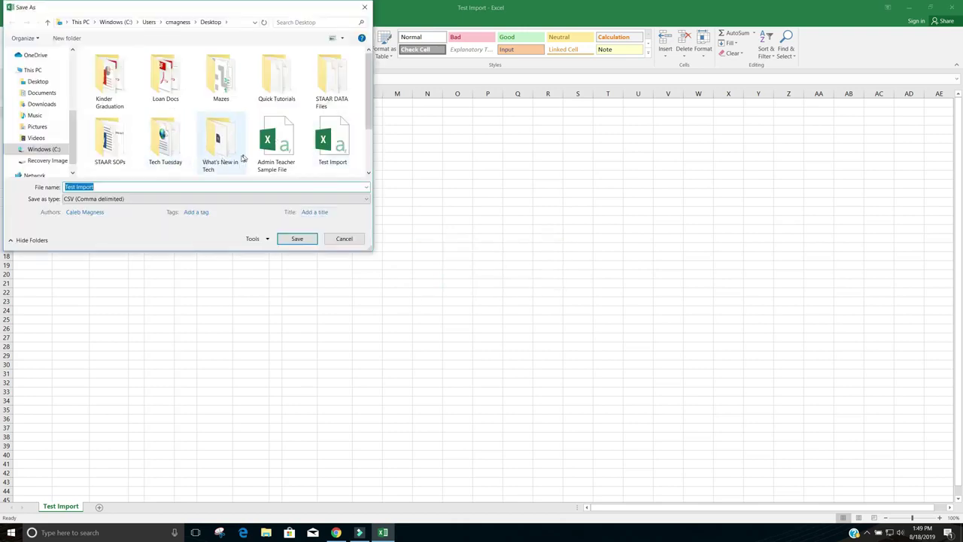
left_click(288, 239)
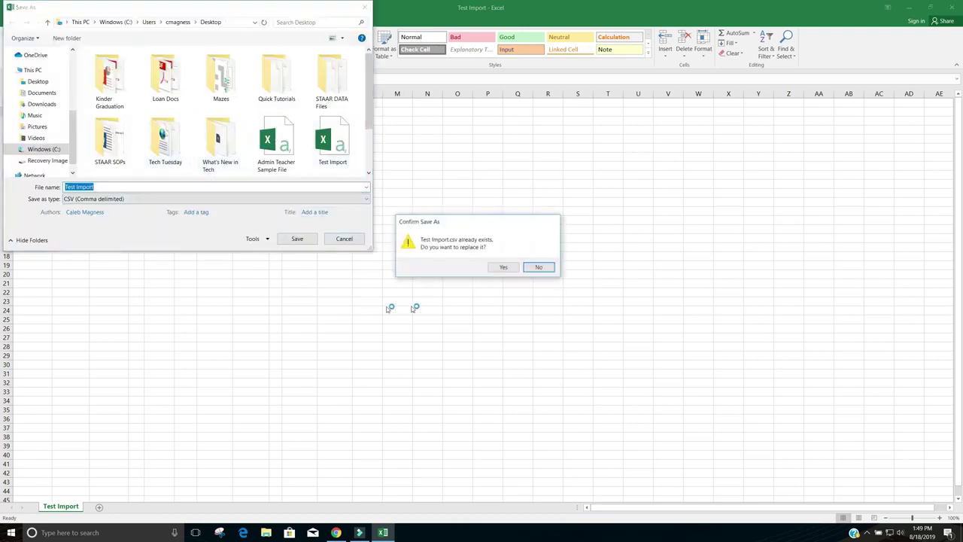
left_click(501, 268)
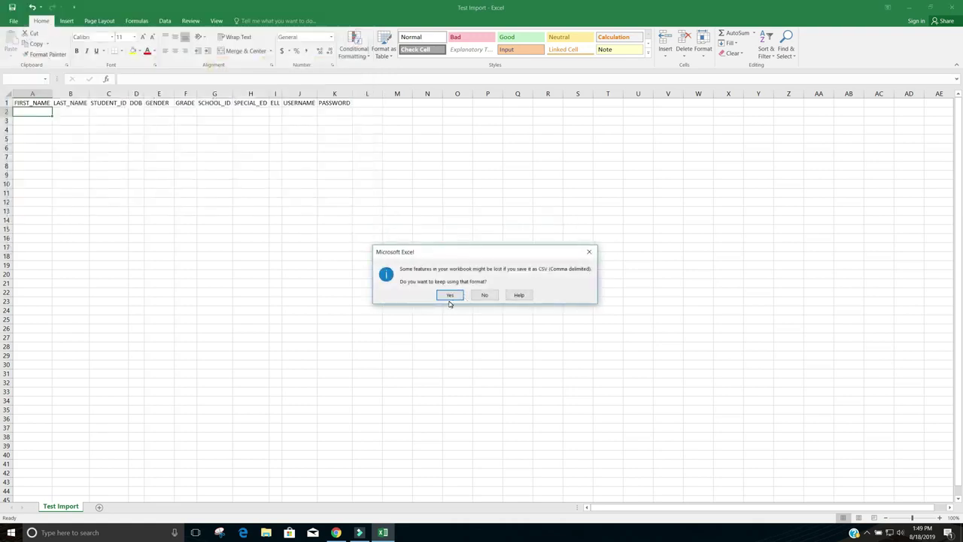
left_click(450, 295)
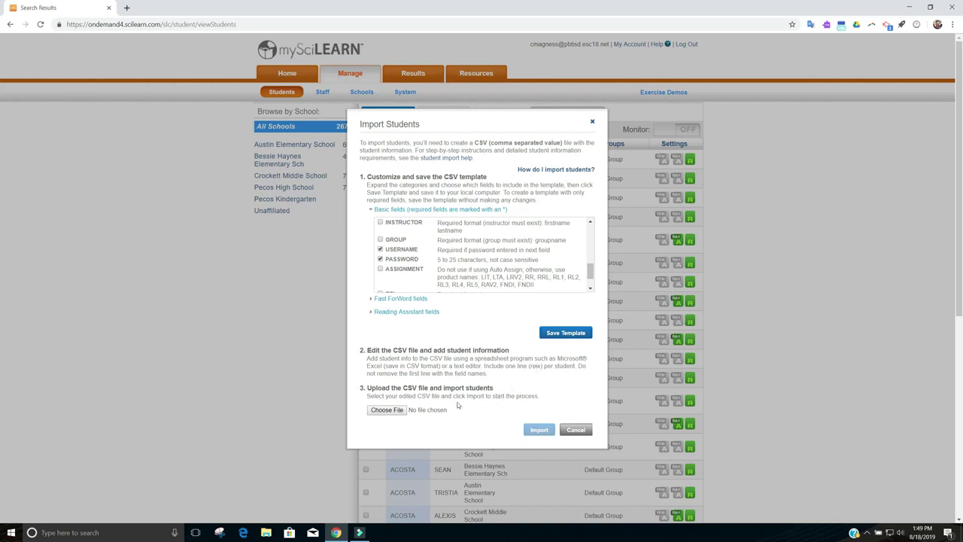
Choose Test Import.csv from the Desktop as the file to upload in mySciLEARN's Import Students dialog
left_click(387, 410)
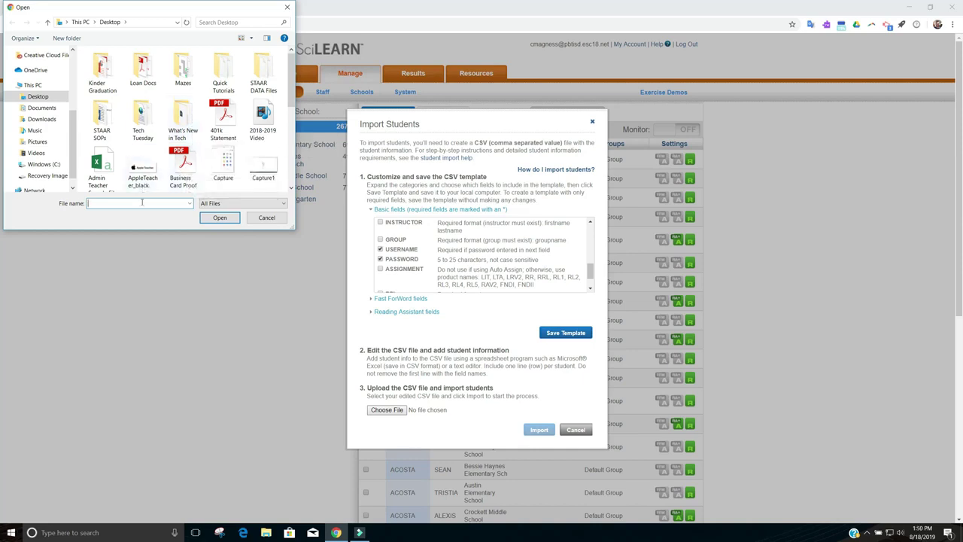
type("tes")
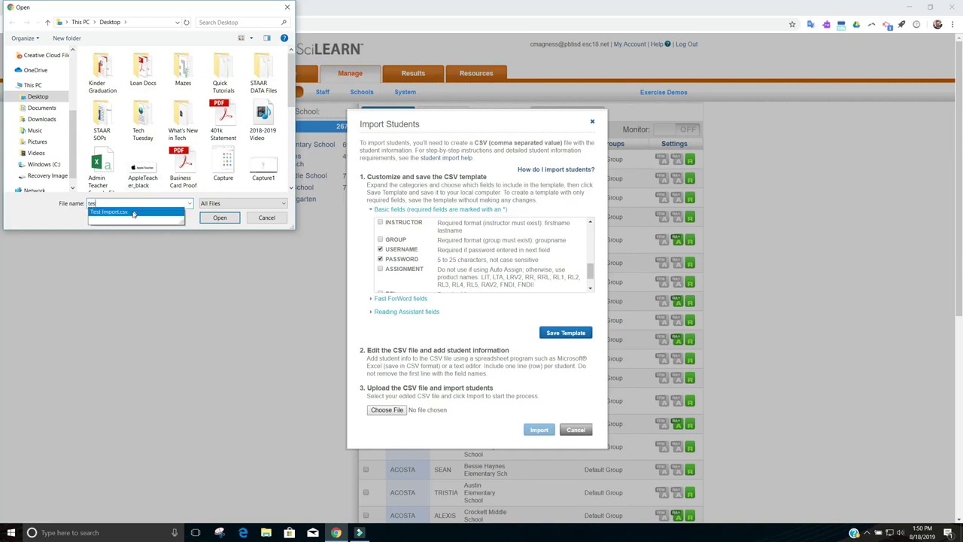
left_click(132, 212)
left_click(220, 218)
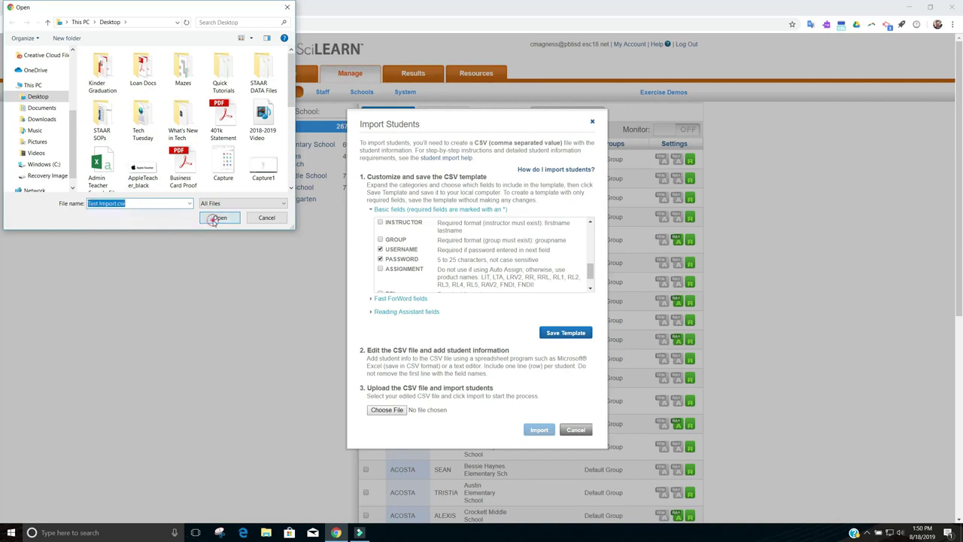